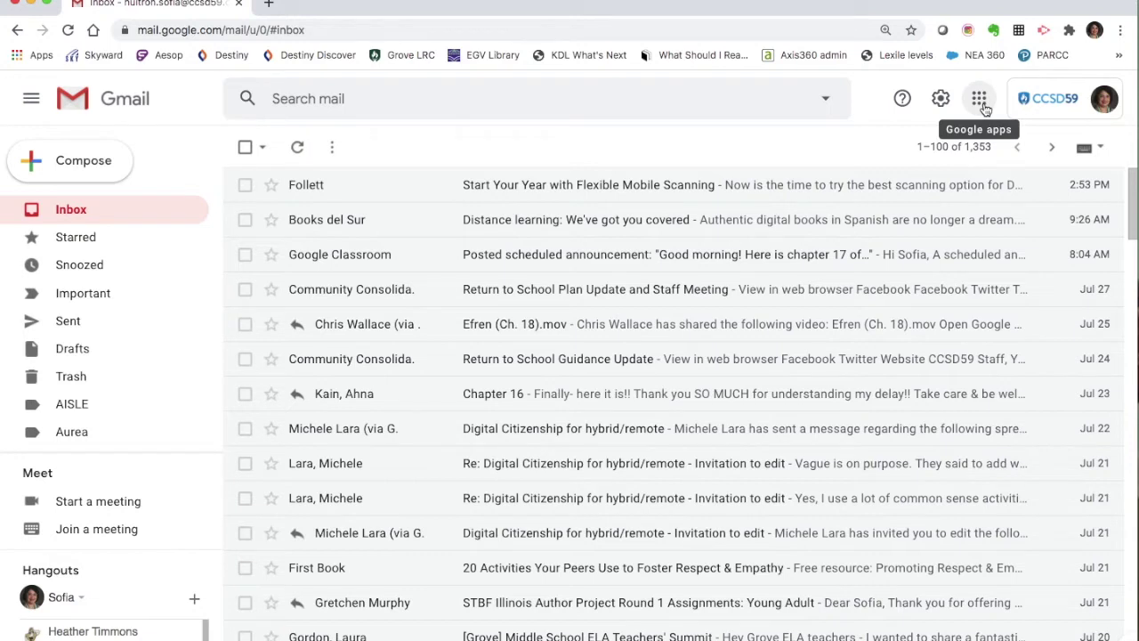
# - Start a new email and pick the teacher from the 'wall' address suggestion as recipient
pyautogui.click(981, 103)
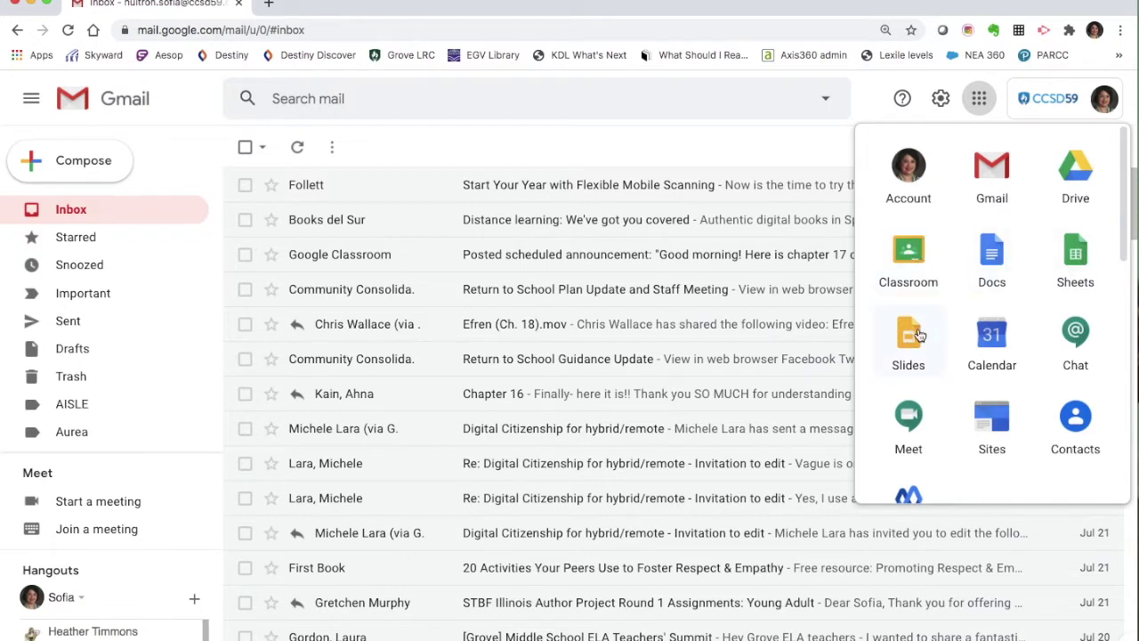
pyautogui.click(728, 155)
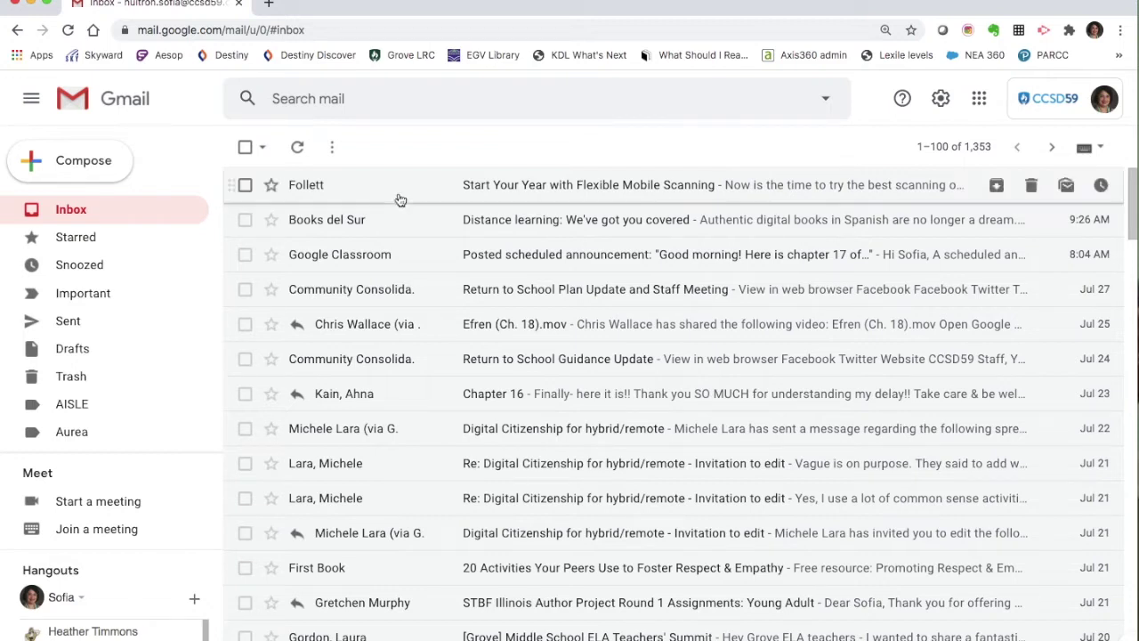
pyautogui.click(84, 174)
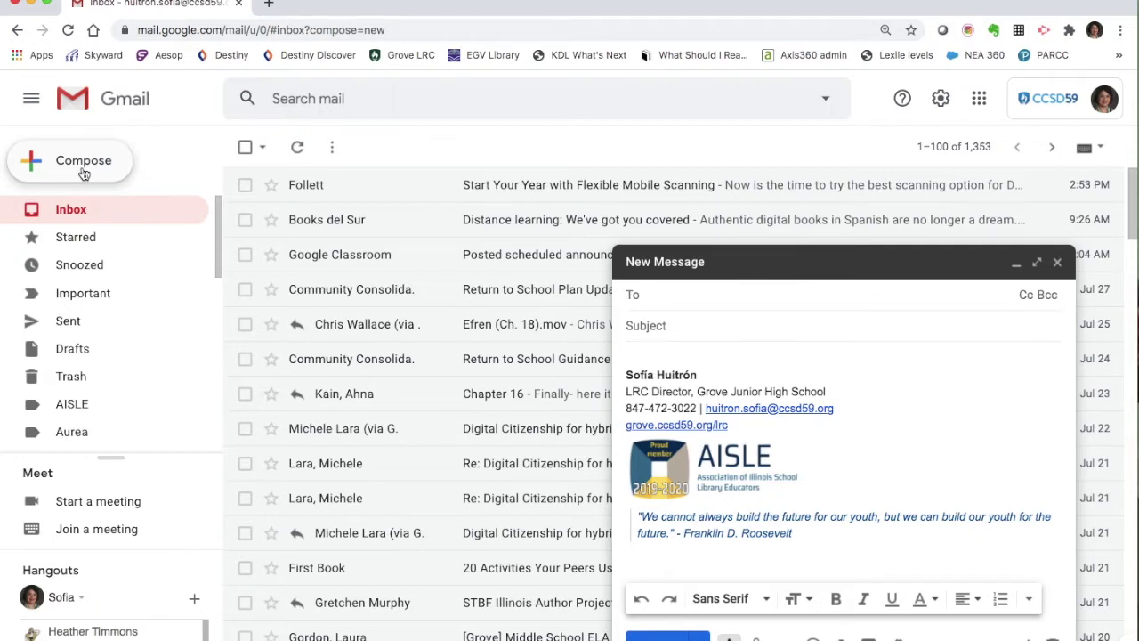
pyautogui.write('wall')
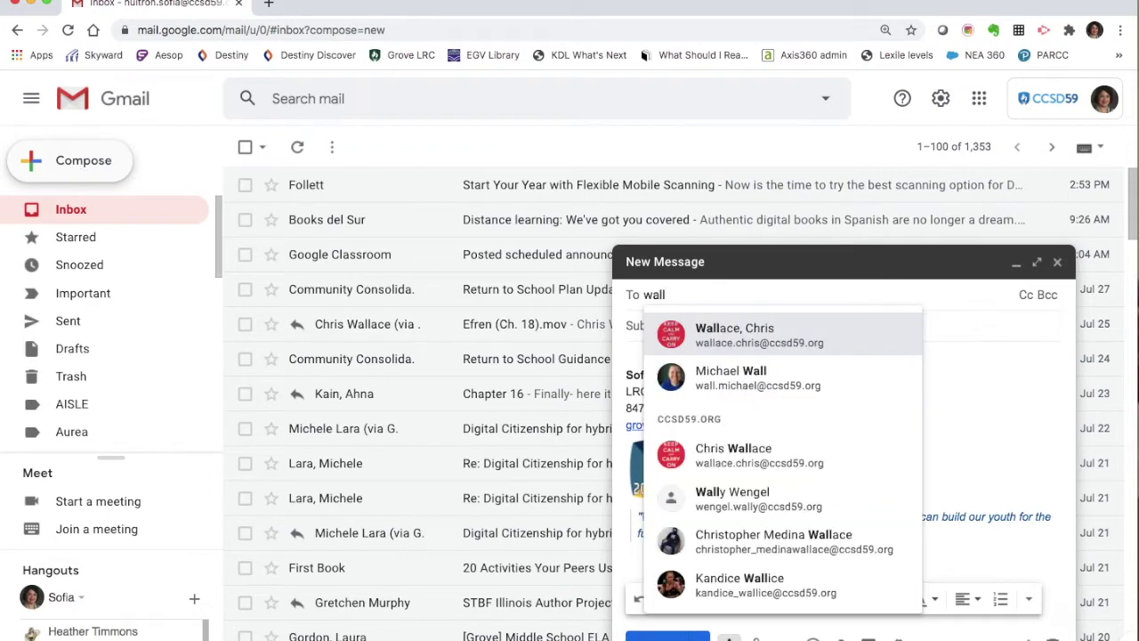
pyautogui.click(731, 345)
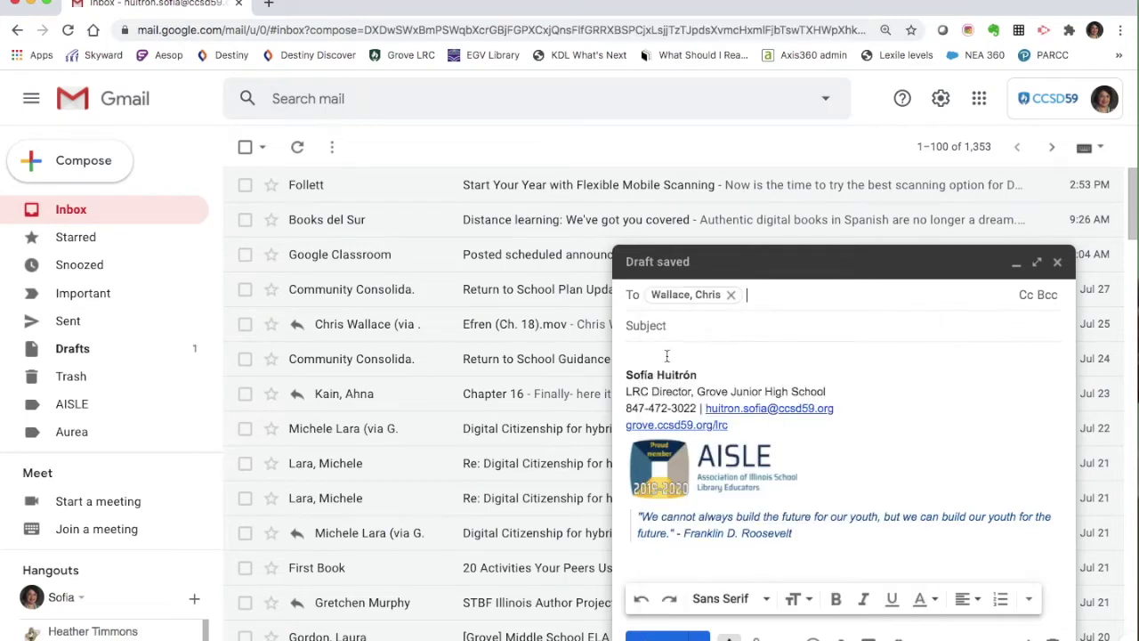
# - Enter the subject 'Question about our assignment'
pyautogui.click(661, 325)
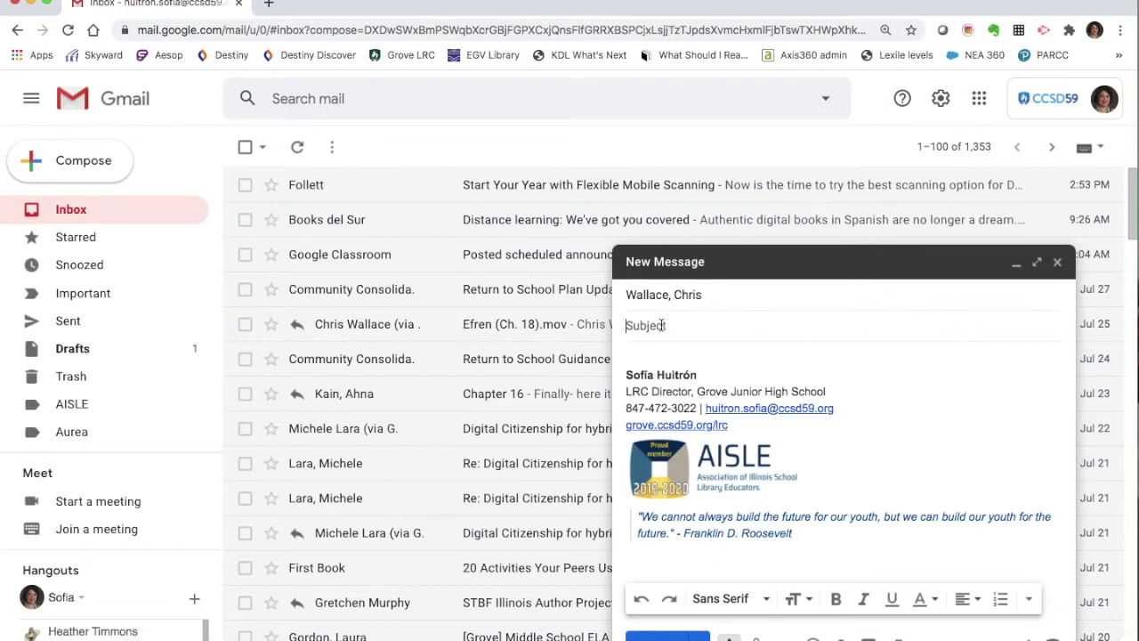
pyautogui.write('Question about our assignment')
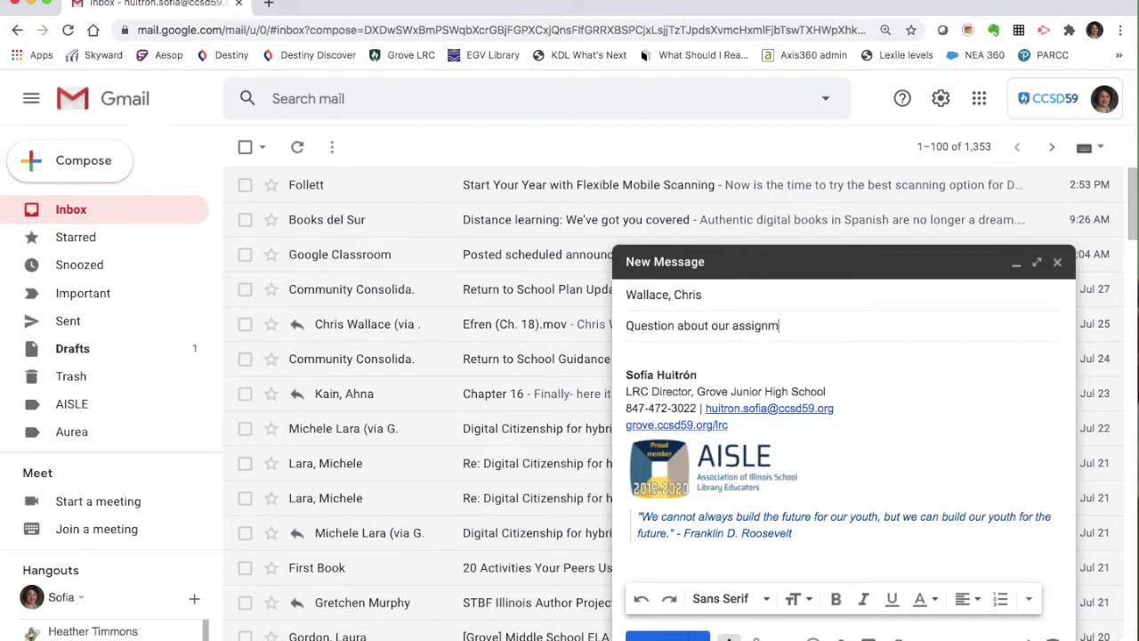
pyautogui.click(655, 352)
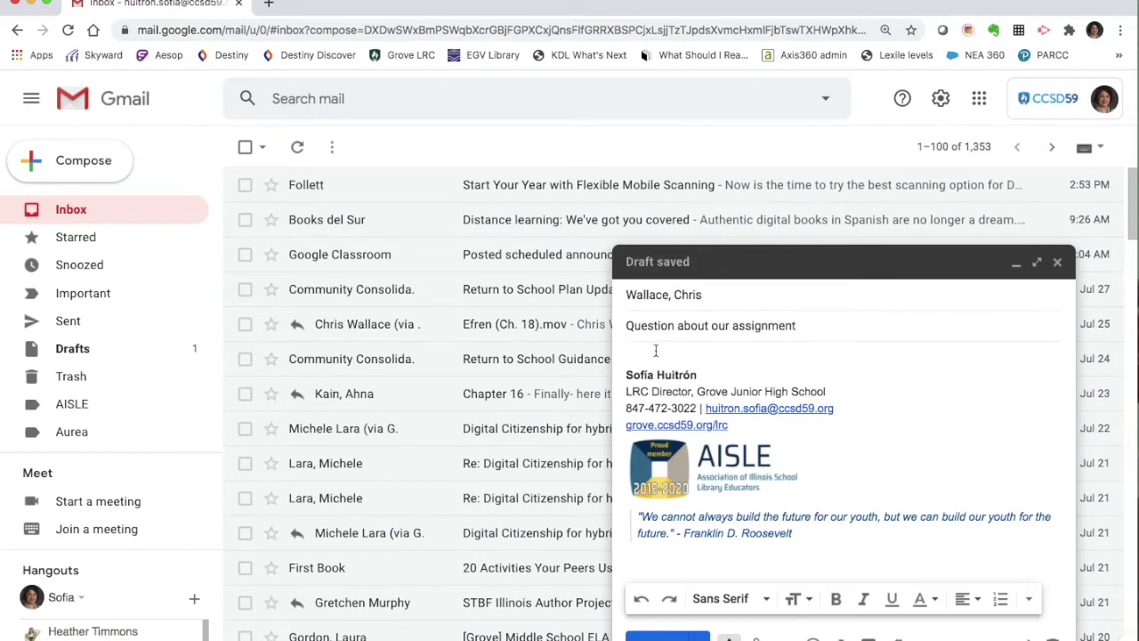
# - Write a greeting to the teacher followed by 'I have a question......'
pyautogui.write('Hi Mr.')
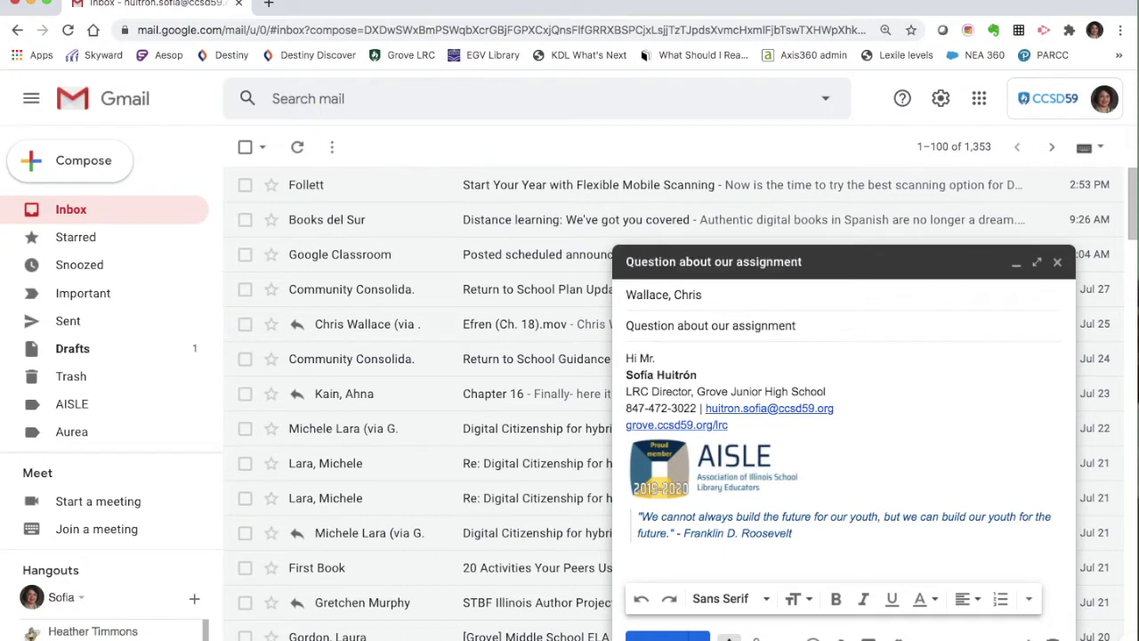
pyautogui.write(' Wallace,')
pyautogui.press('Return')
pyautogui.press('Return')
pyautogui.write('I have a que')
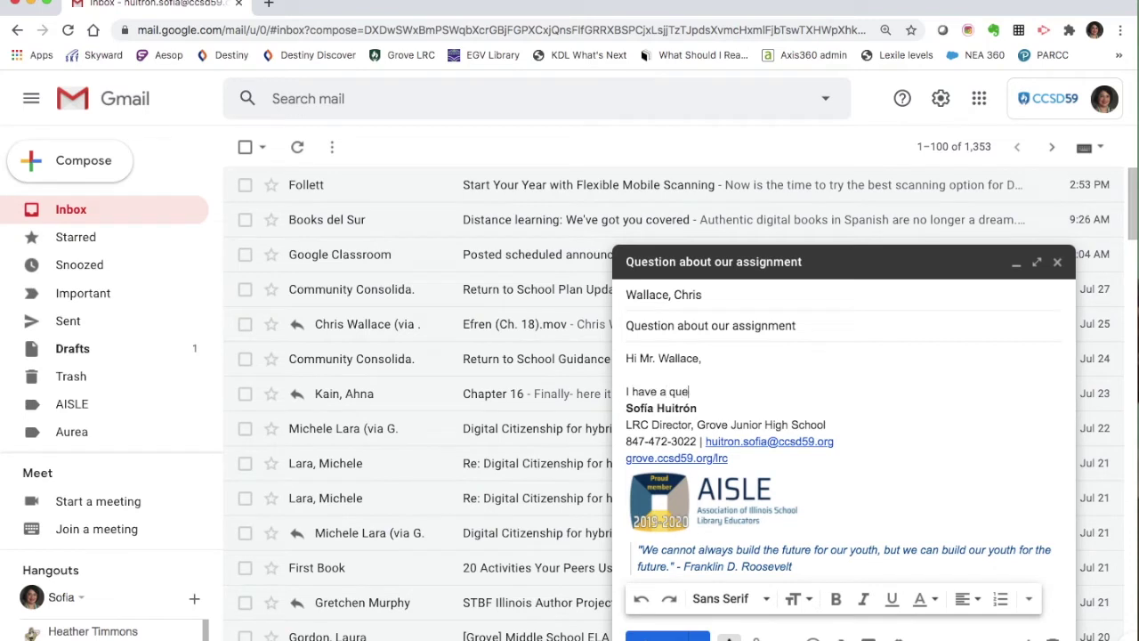
pyautogui.write('stion')
pyautogui.write('......')
pyautogui.press('Return')
pyautogui.press('Return')
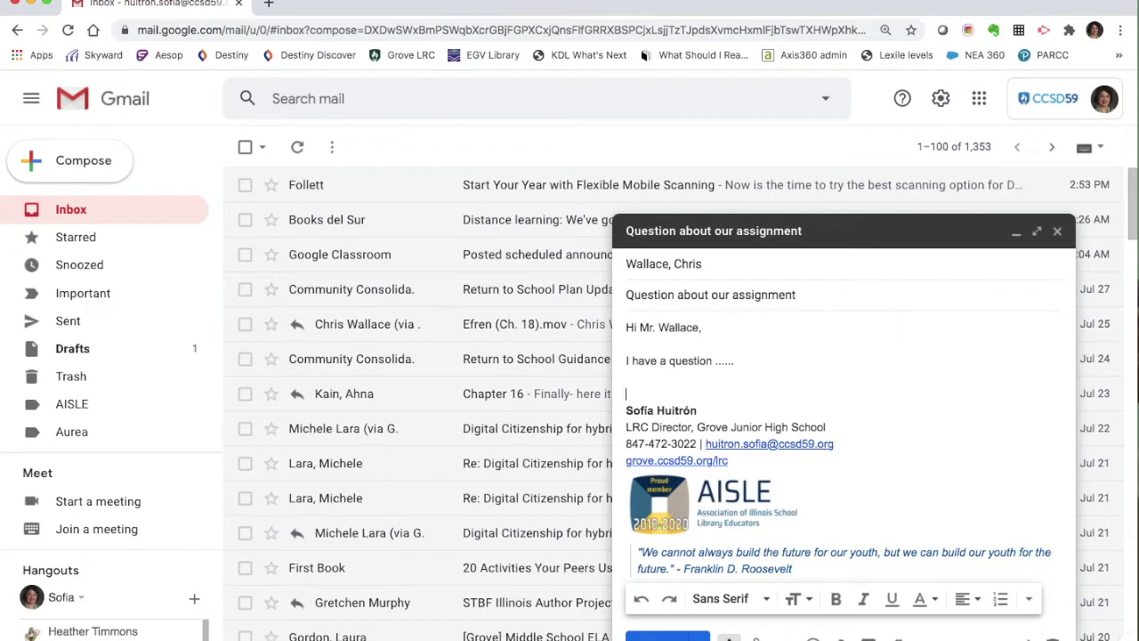
# - Add 'Thank you!' and a signature with the student's name and Period 7, then save and close
pyautogui.write('Thank you!')
pyautogui.press('Return')
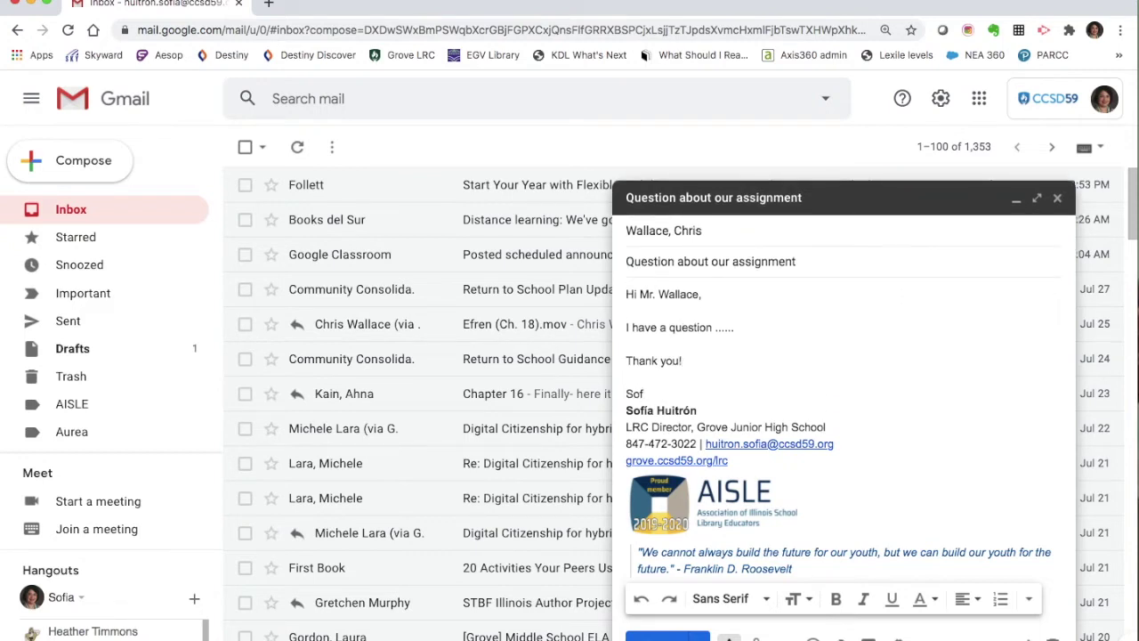
pyautogui.press('Return')
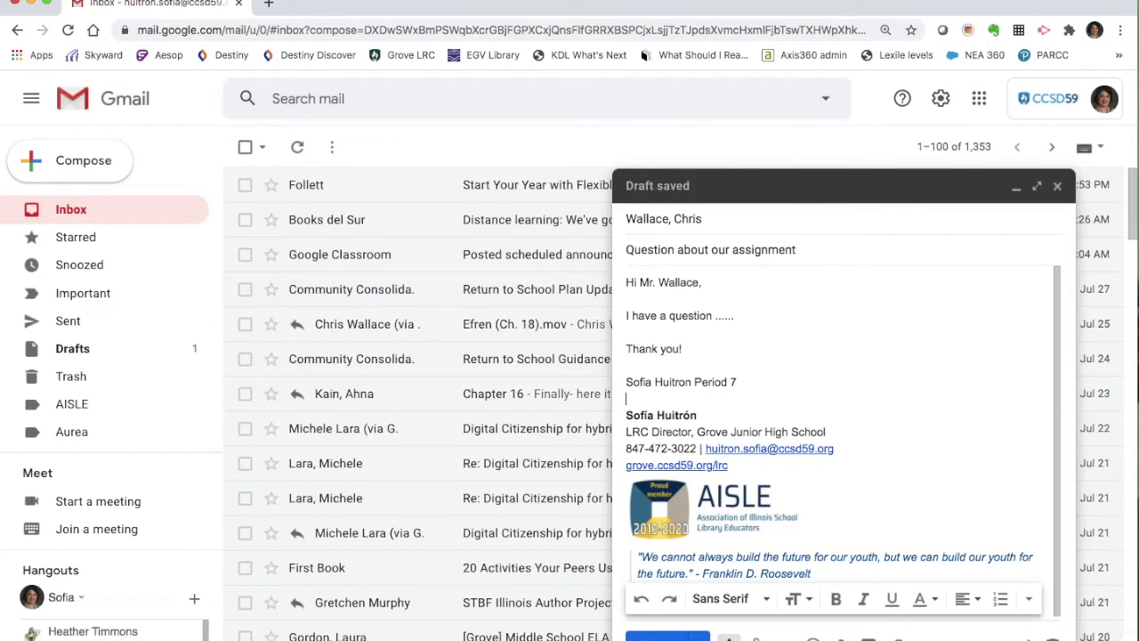
pyautogui.click(1058, 187)
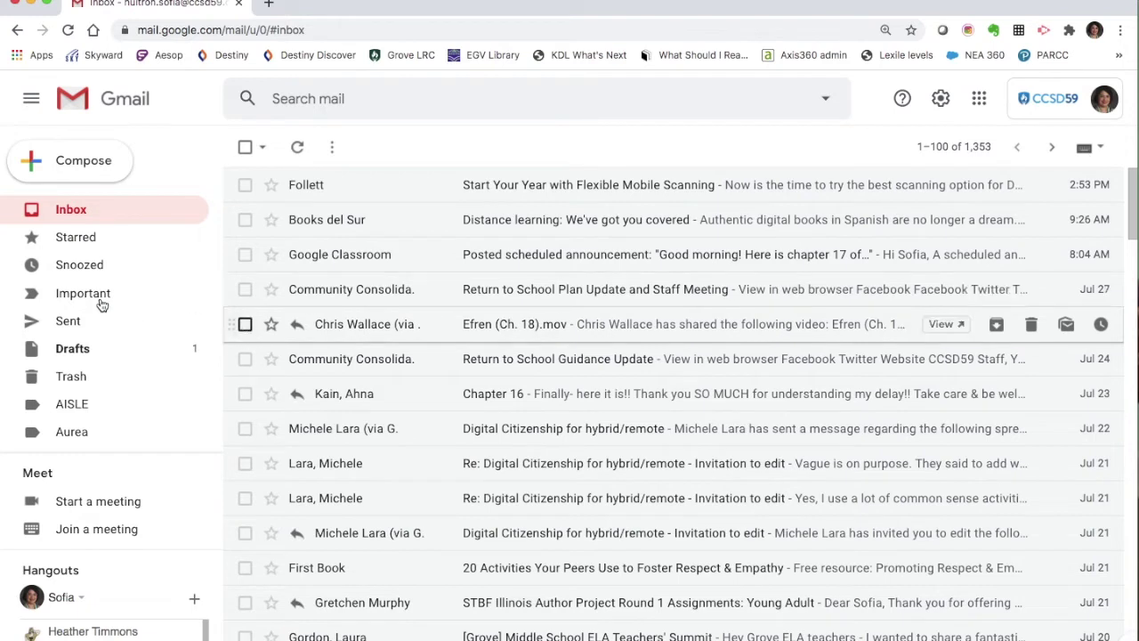
# - Expand the sidebar with More to reveal all folders, categories and the label options
pyautogui.scroll(-5, 94, 300)
pyautogui.scroll(-1, 95, 303)
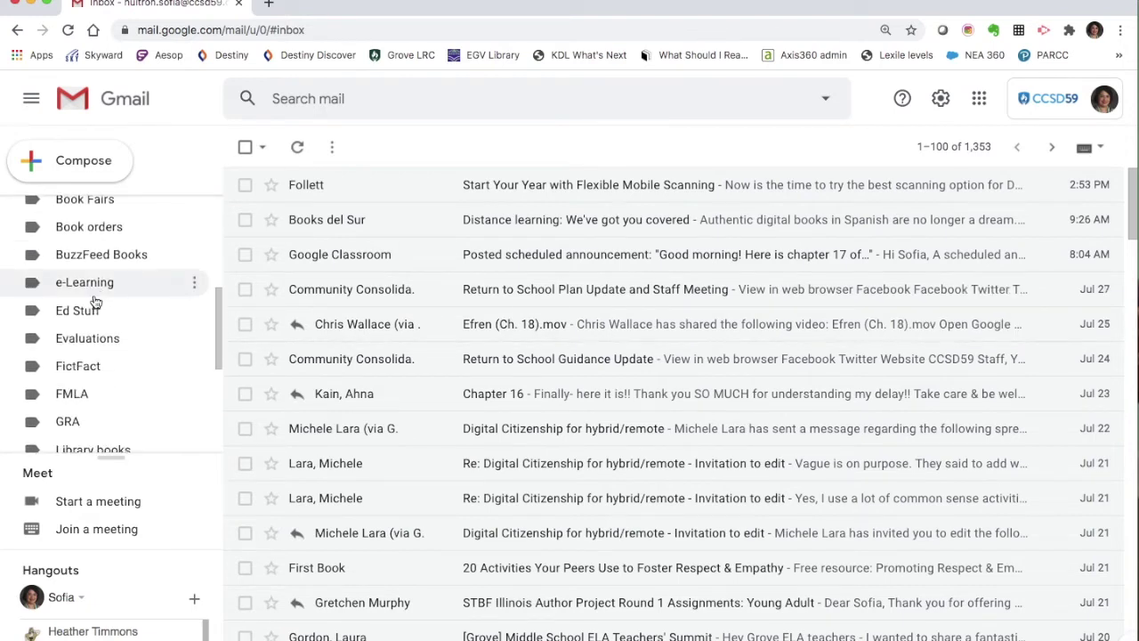
pyautogui.scroll(-3, 95, 303)
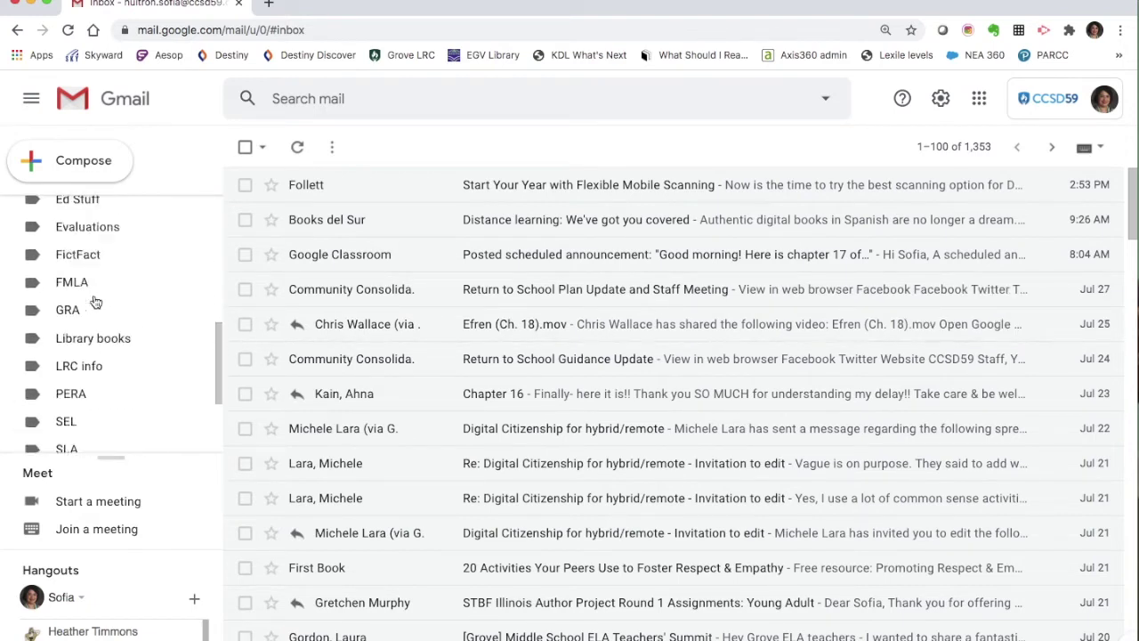
pyautogui.scroll(6, 95, 303)
pyautogui.scroll(1, 95, 303)
pyautogui.scroll(-5, 95, 303)
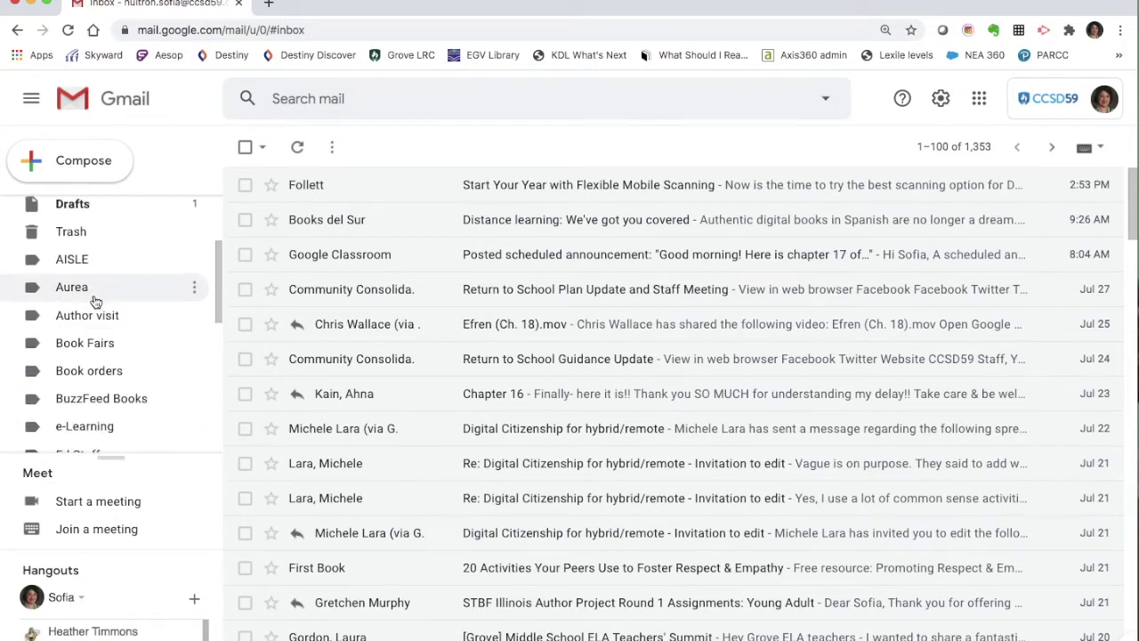
pyautogui.scroll(-5, 96, 303)
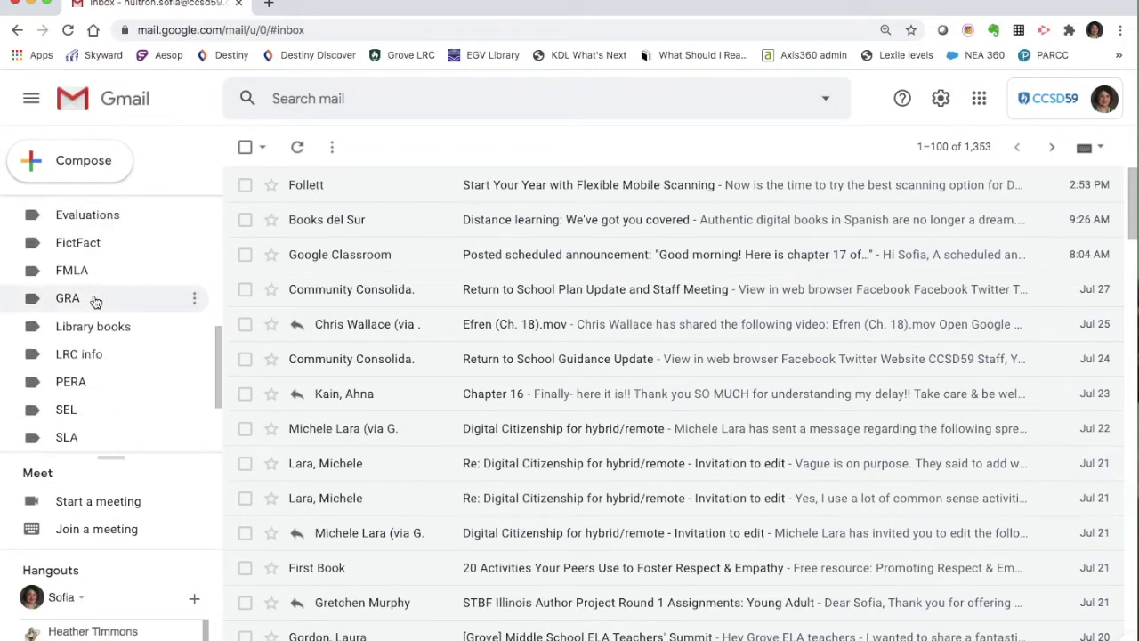
pyautogui.scroll(-2, 95, 302)
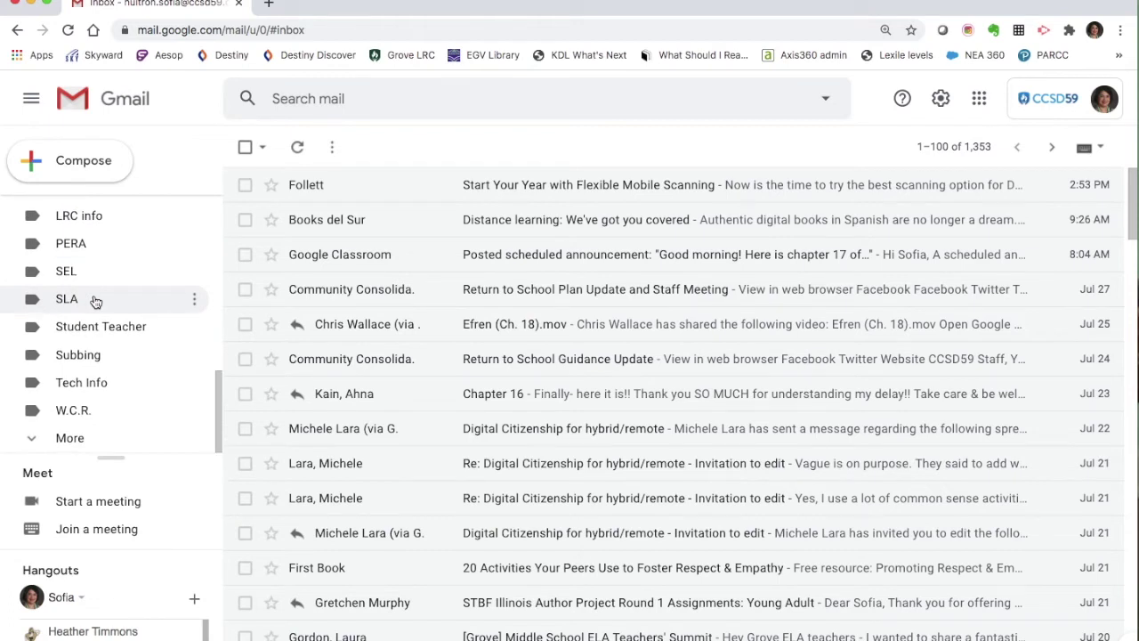
pyautogui.scroll(2, 108, 331)
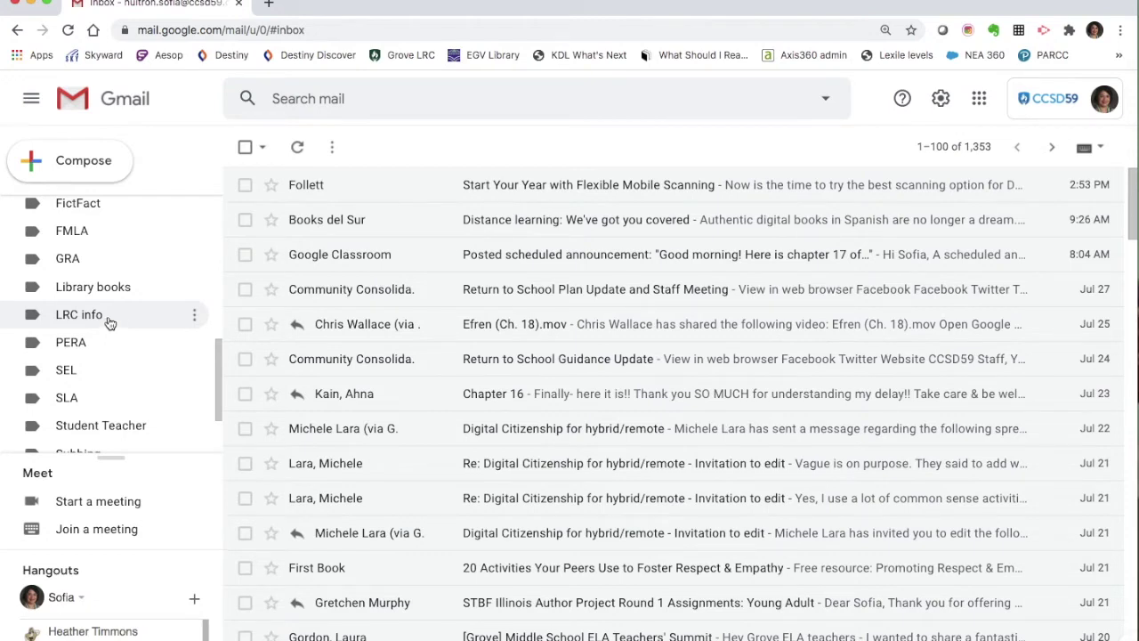
pyautogui.scroll(-2, 108, 323)
pyautogui.scroll(2, 109, 322)
pyautogui.scroll(-2, 108, 322)
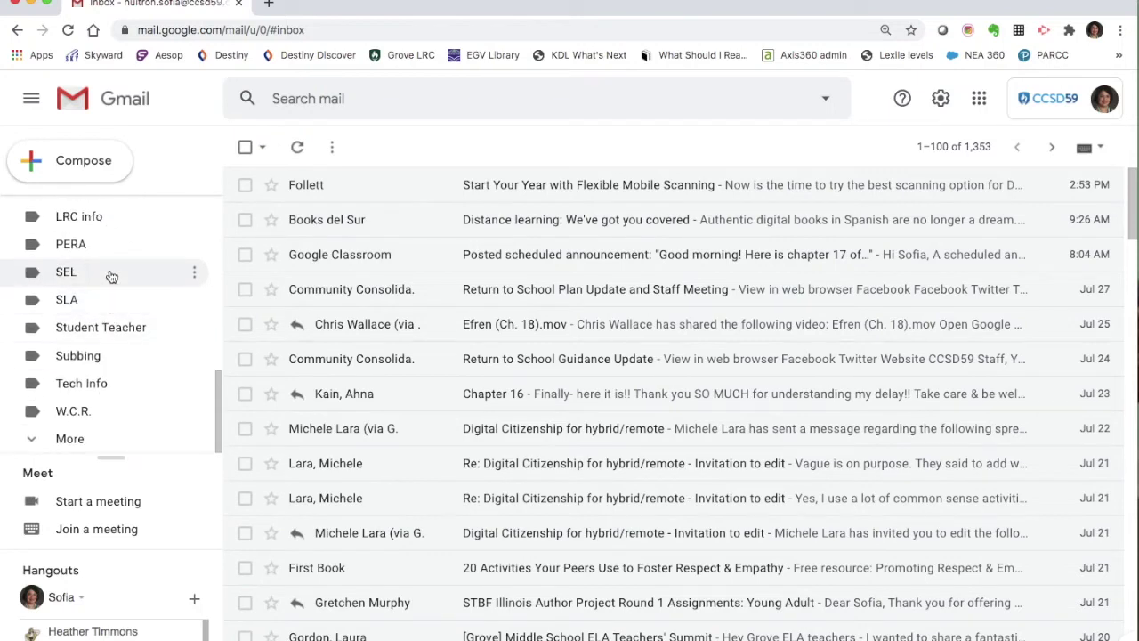
pyautogui.scroll(5, 112, 277)
pyautogui.scroll(-2, 127, 275)
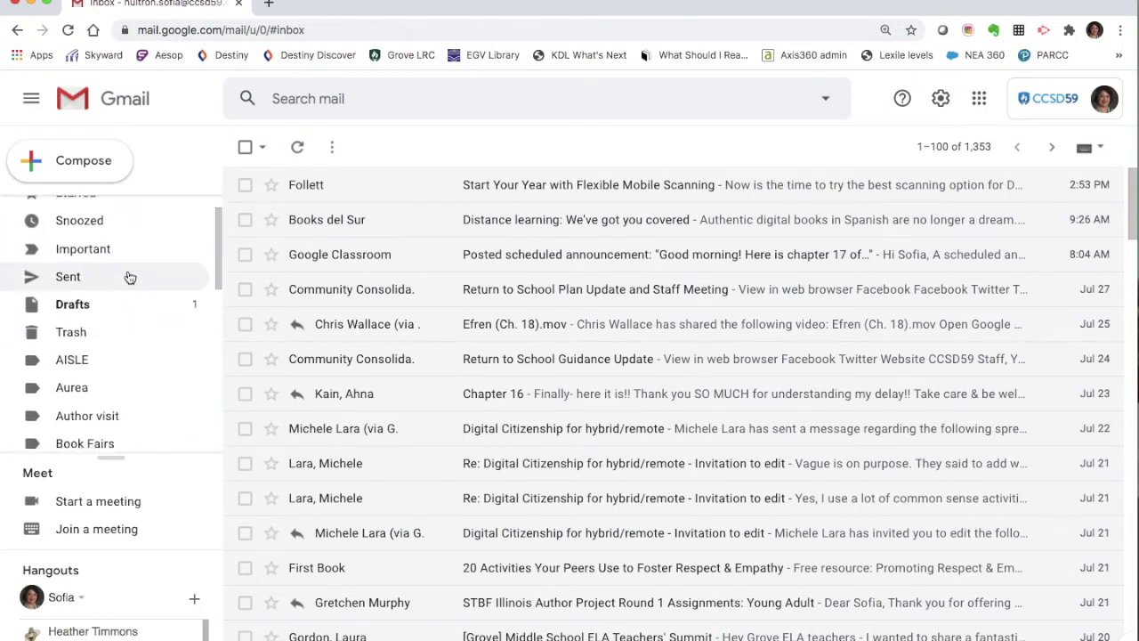
pyautogui.scroll(-5, 129, 276)
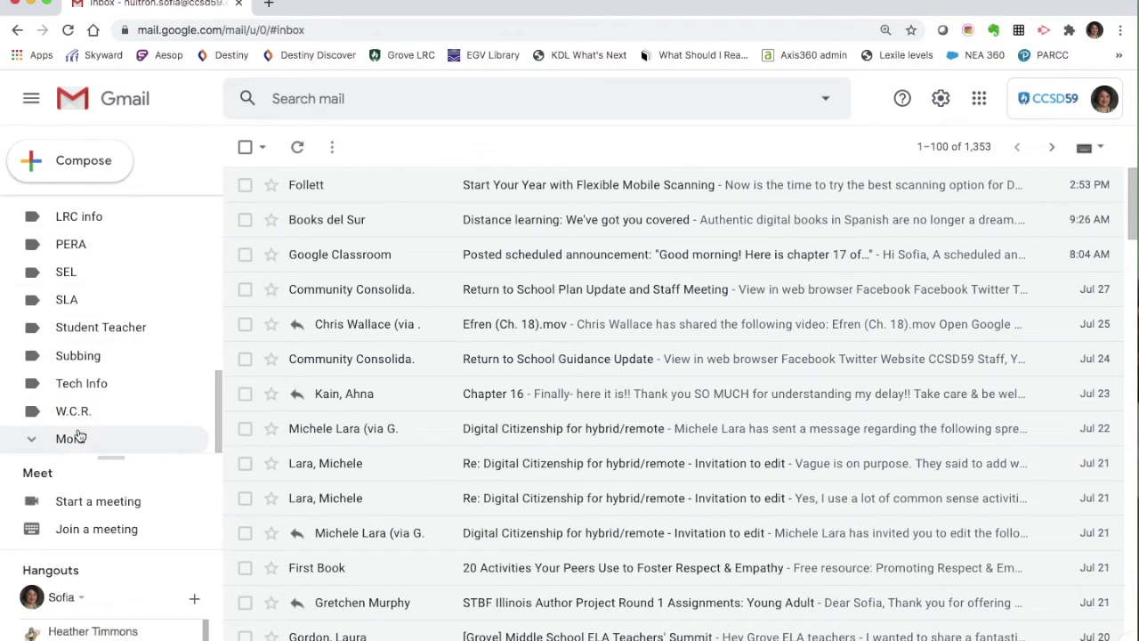
pyautogui.click(71, 438)
pyautogui.scroll(-4, 148, 312)
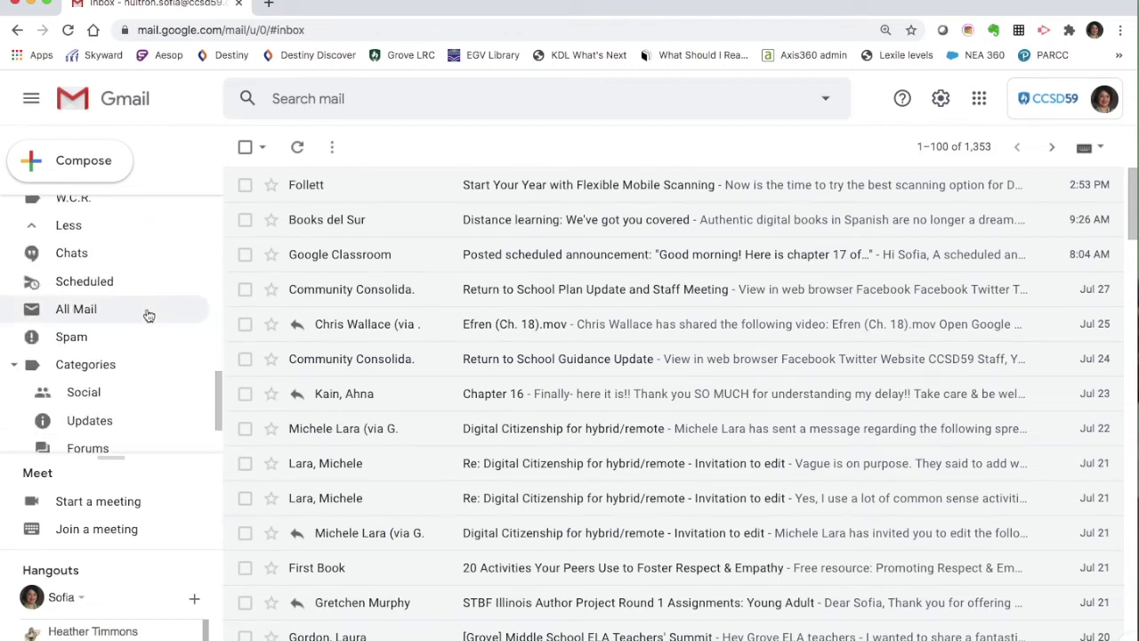
pyautogui.scroll(-4, 149, 316)
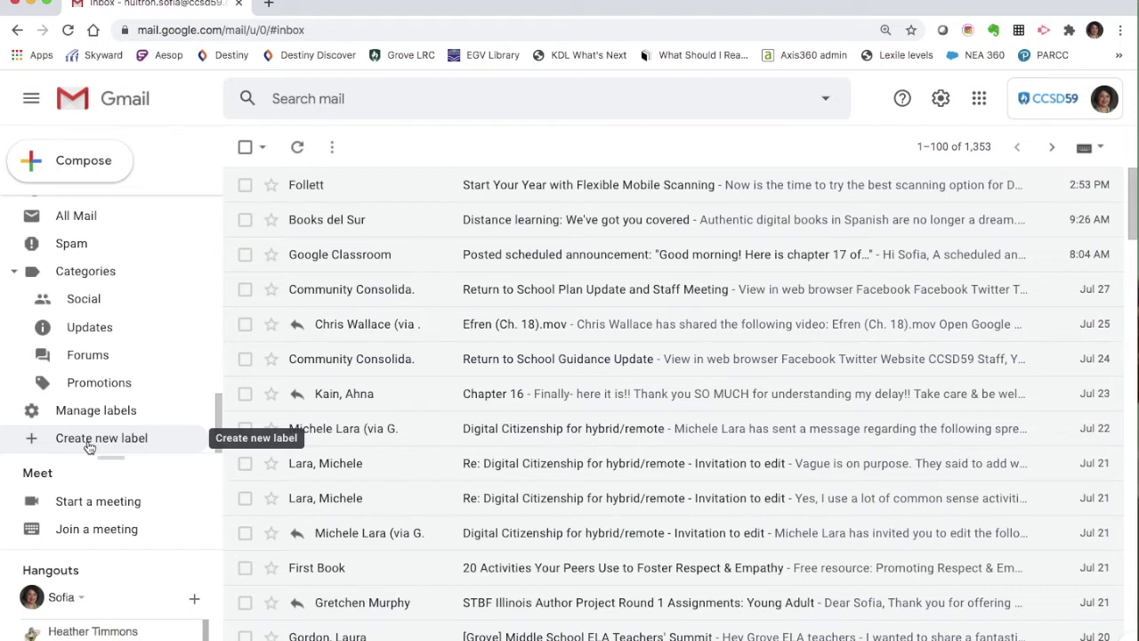
# - Create a label called 'Math 7th grade' via Create new label
pyautogui.click(89, 438)
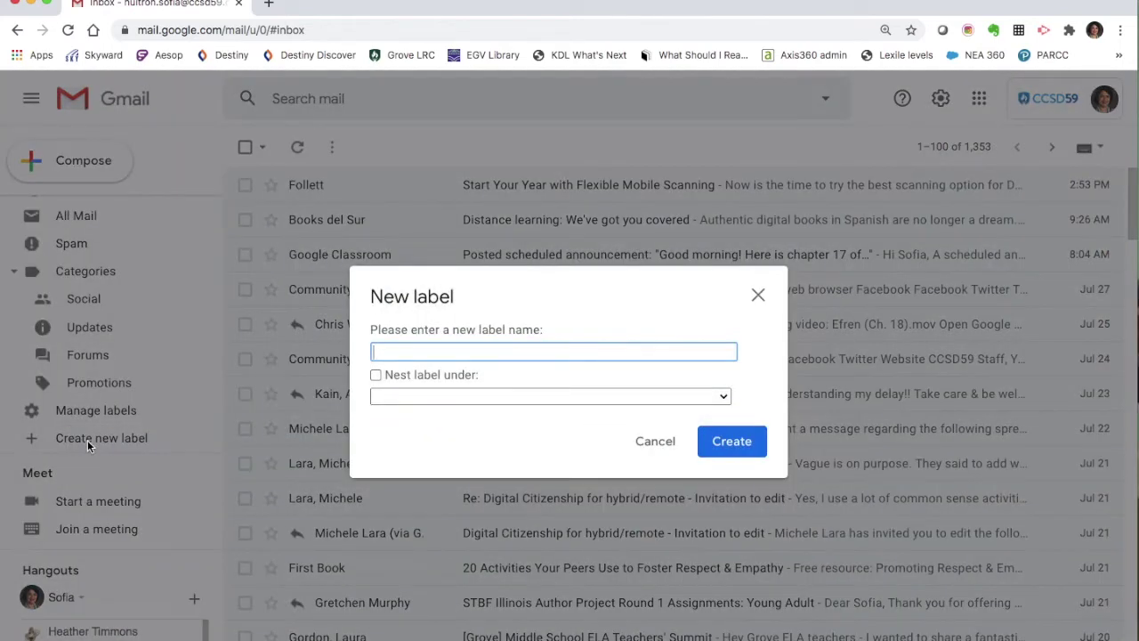
pyautogui.write('Math 7th grade')
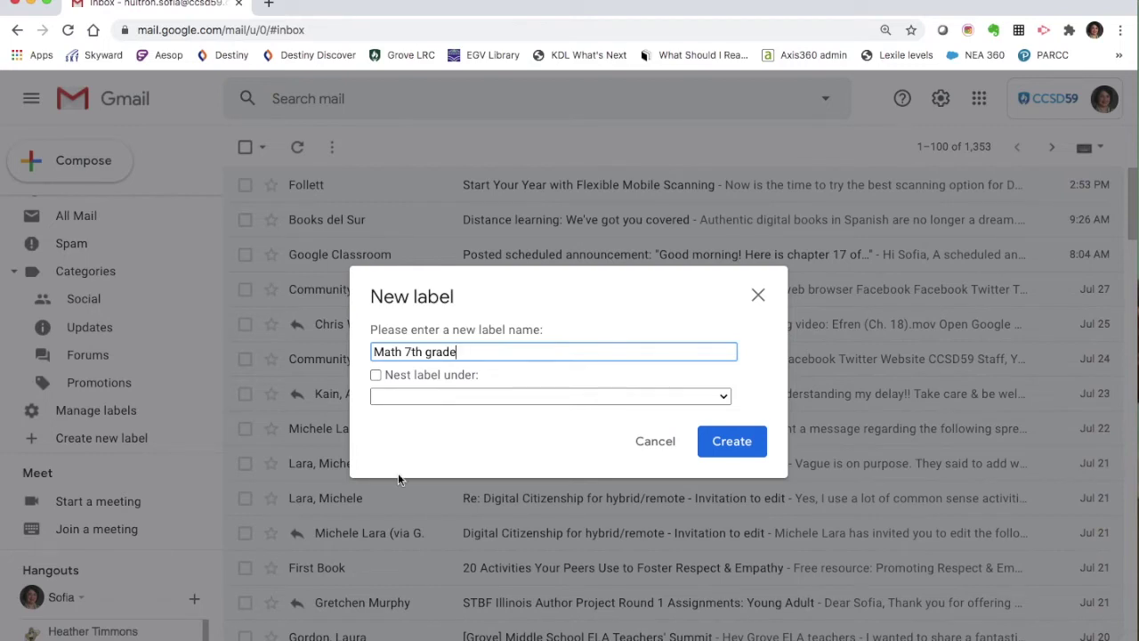
pyautogui.click(732, 445)
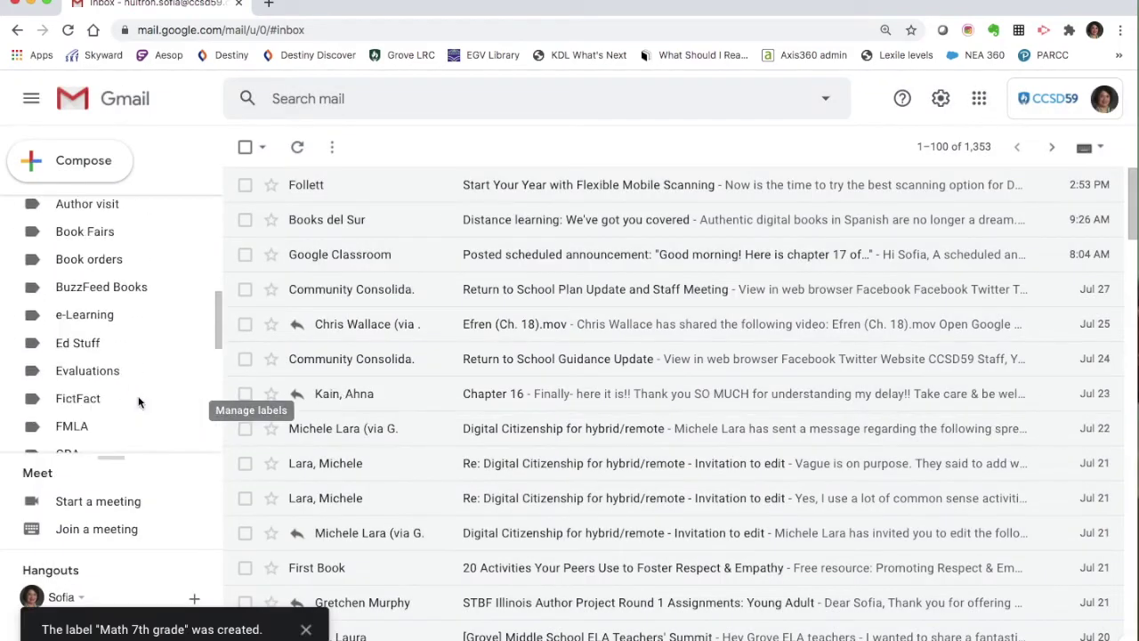
pyautogui.scroll(-3, 153, 327)
pyautogui.scroll(-5, 153, 330)
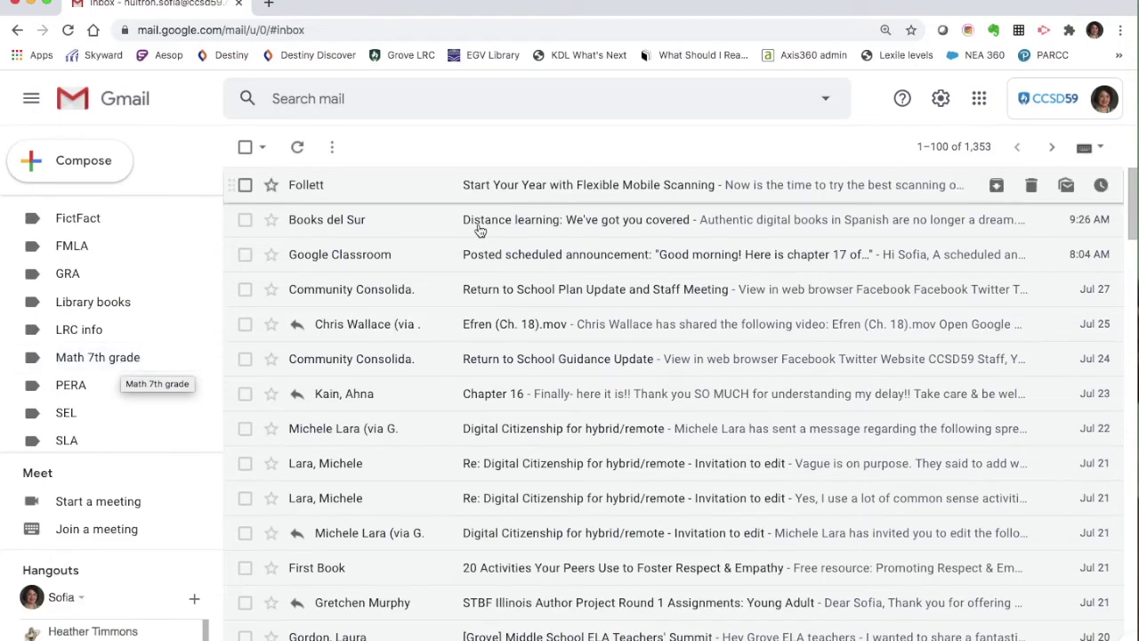
pyautogui.scroll(-10, 475, 213)
pyautogui.scroll(6, 475, 264)
pyautogui.scroll(3, 477, 263)
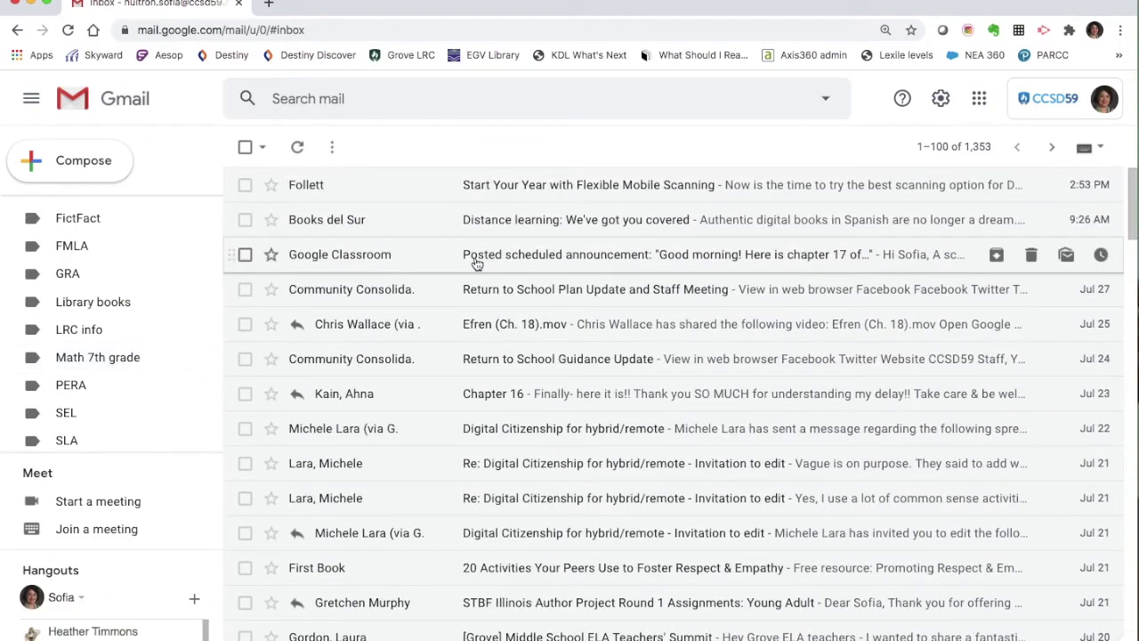
pyautogui.click(245, 184)
# - Select the Books del Sur and Google Classroom emails, drag all three onto Math 7th grade, and open it
pyautogui.click(244, 219)
pyautogui.click(245, 254)
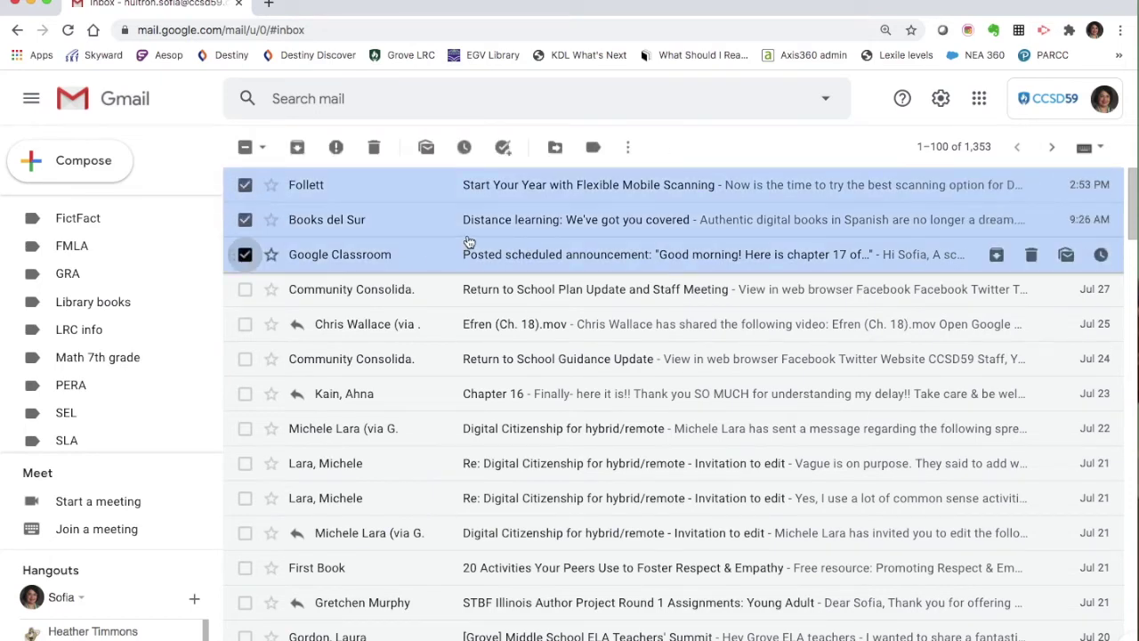
pyautogui.moveTo(476, 222); pyautogui.dragTo(99, 364)
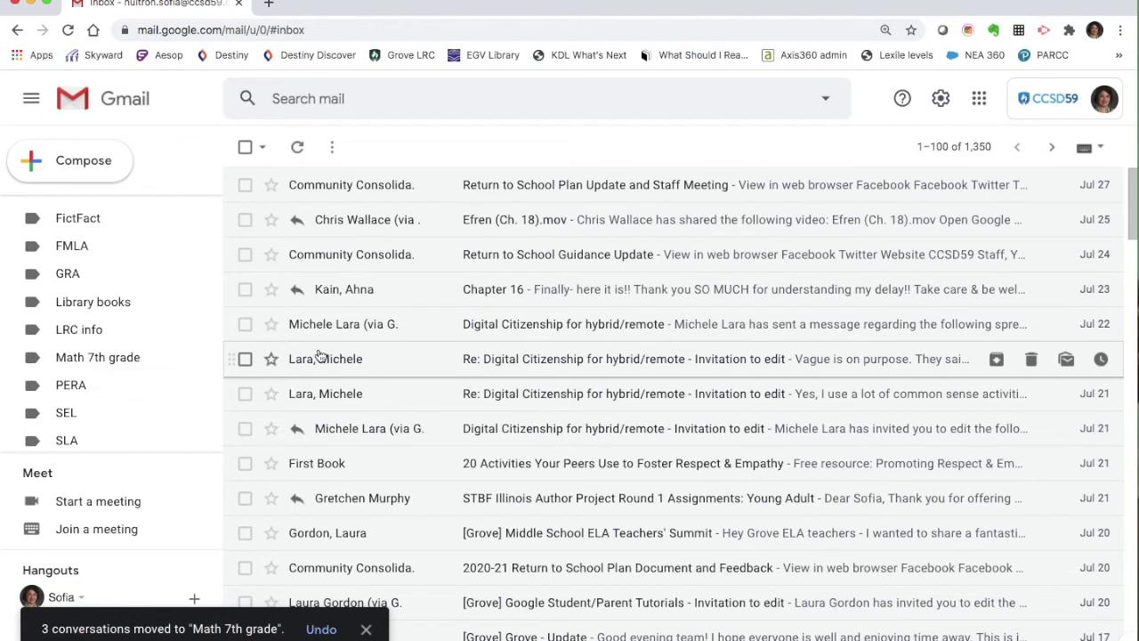
pyautogui.scroll(10, 138, 332)
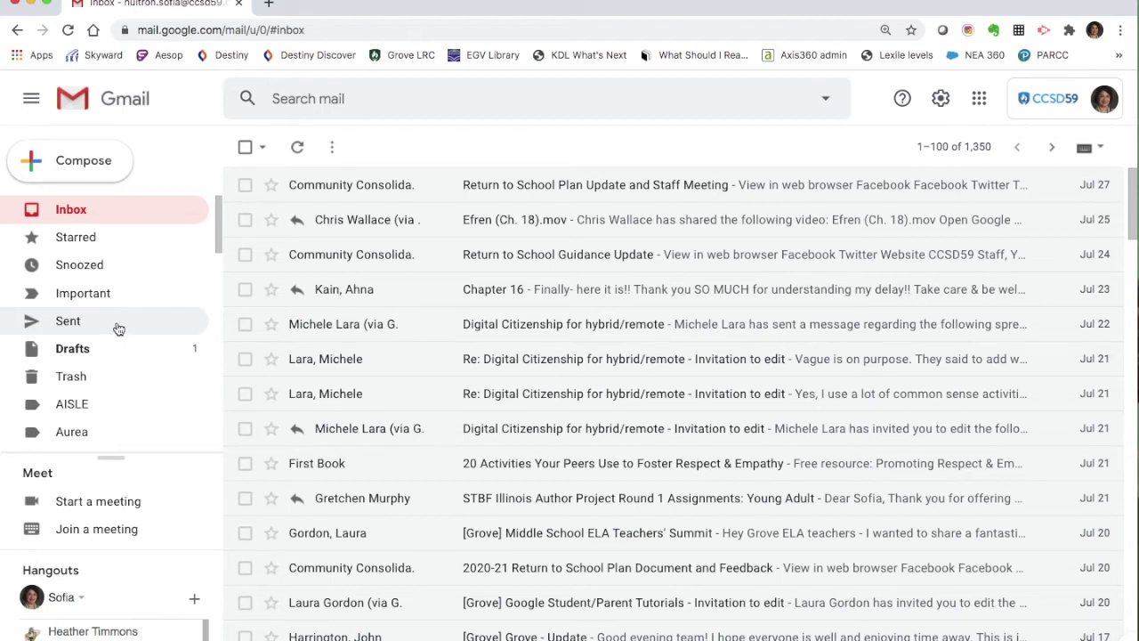
pyautogui.scroll(-5, 118, 330)
pyautogui.scroll(-4, 118, 331)
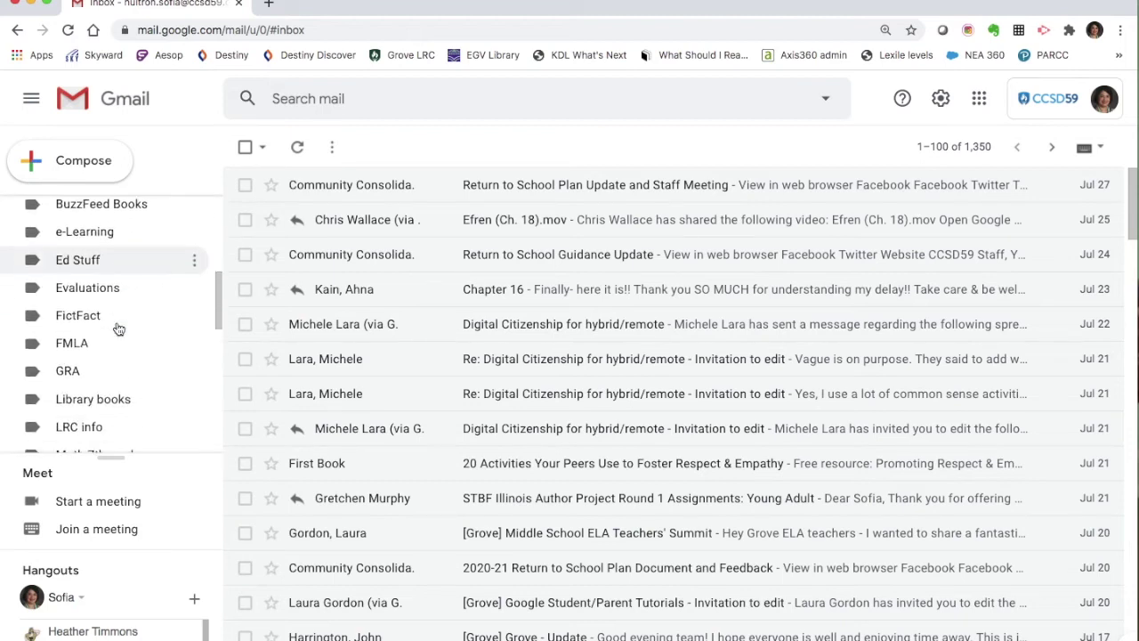
pyautogui.click(105, 361)
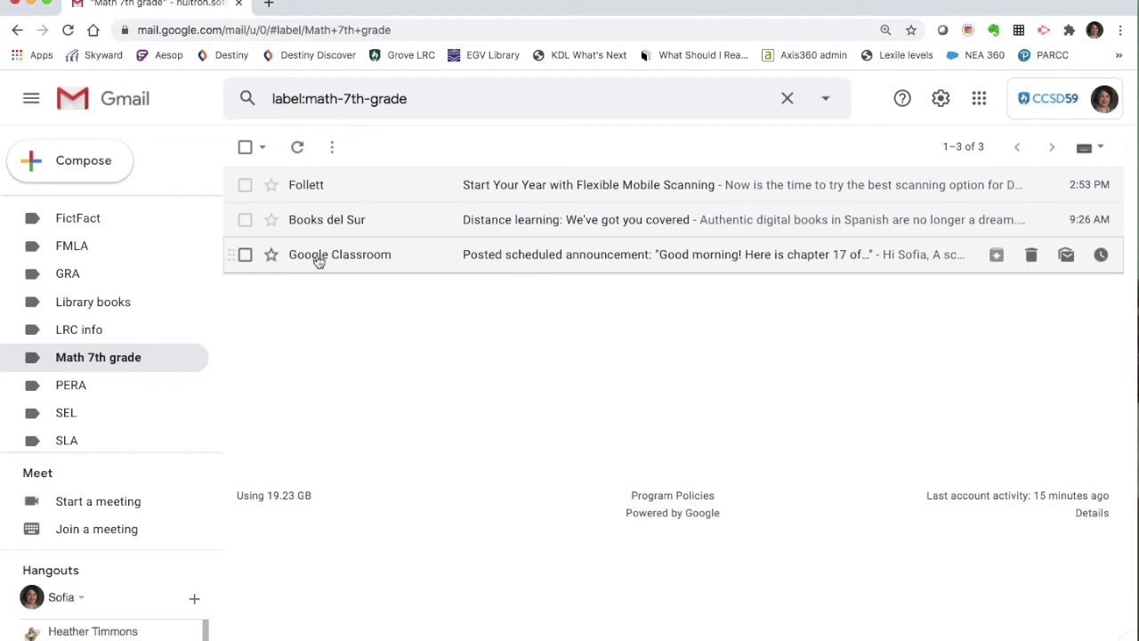
# - Review the three emails filed under Math 7th grade, then return to the inbox
pyautogui.moveTo(397, 265)
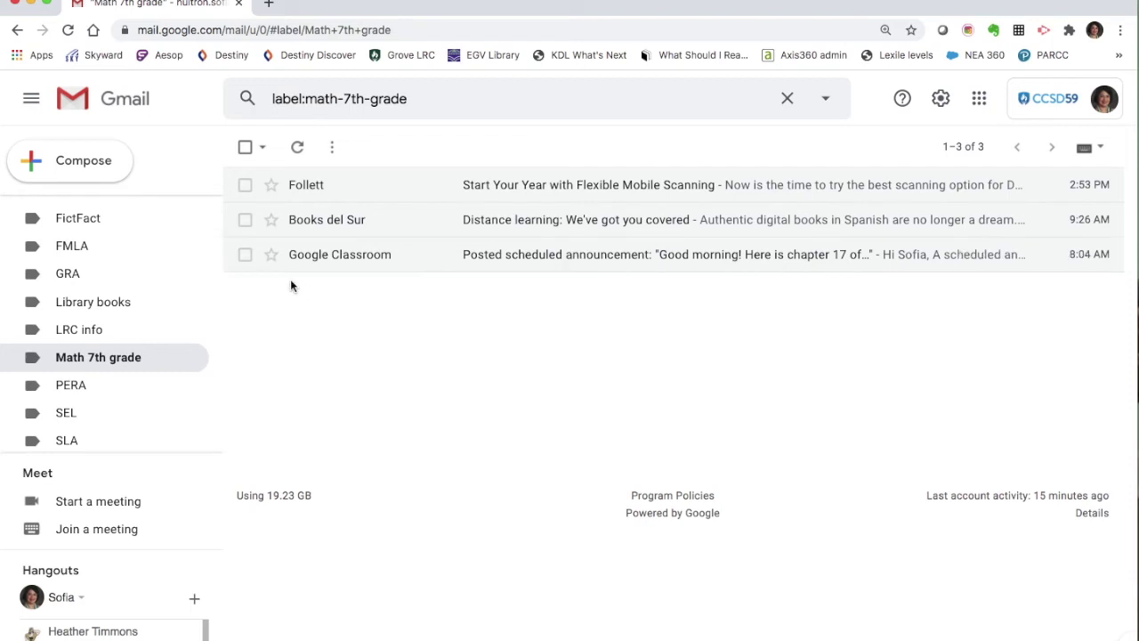
pyautogui.scroll(5, 110, 334)
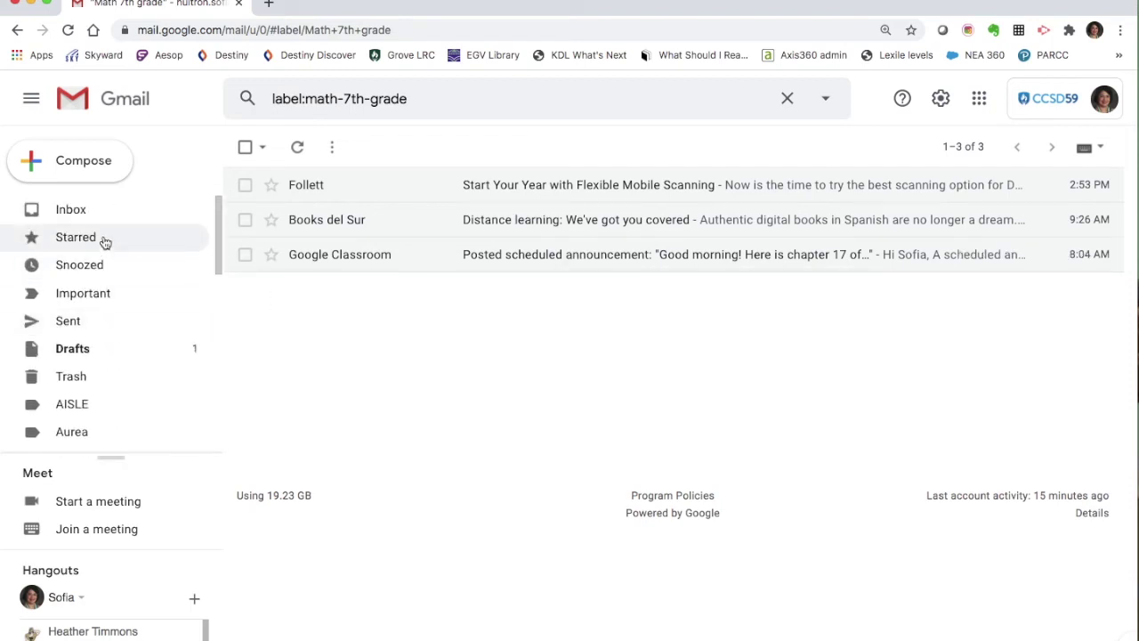
pyautogui.click(96, 210)
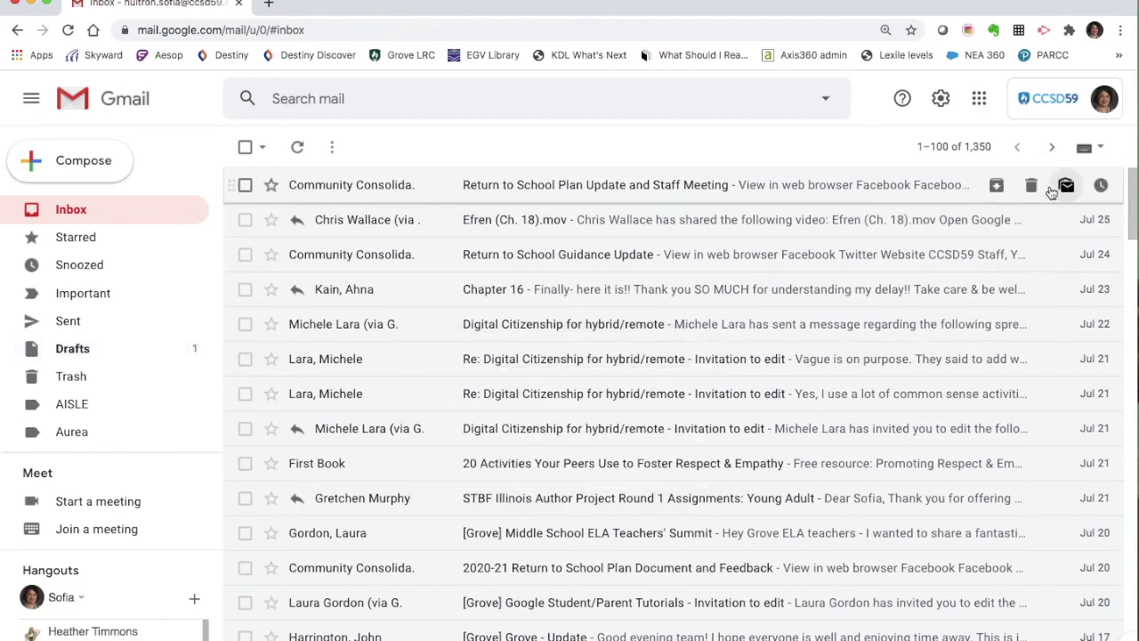
# - Open Google Drive in a new tab from the Google apps grid
pyautogui.click(980, 103)
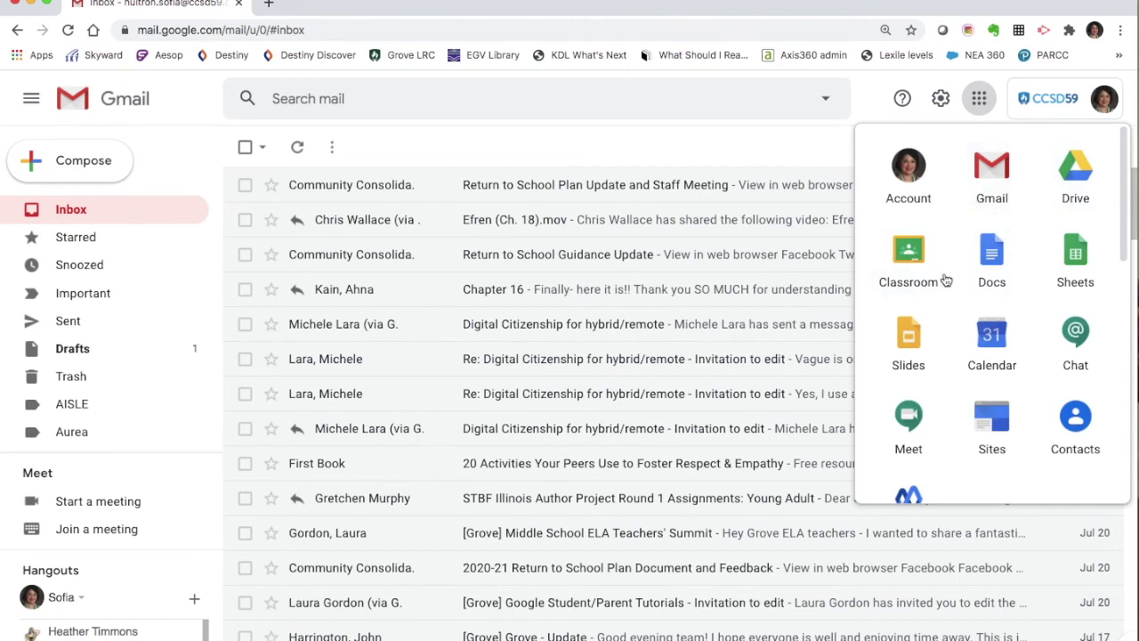
pyautogui.click(1081, 182)
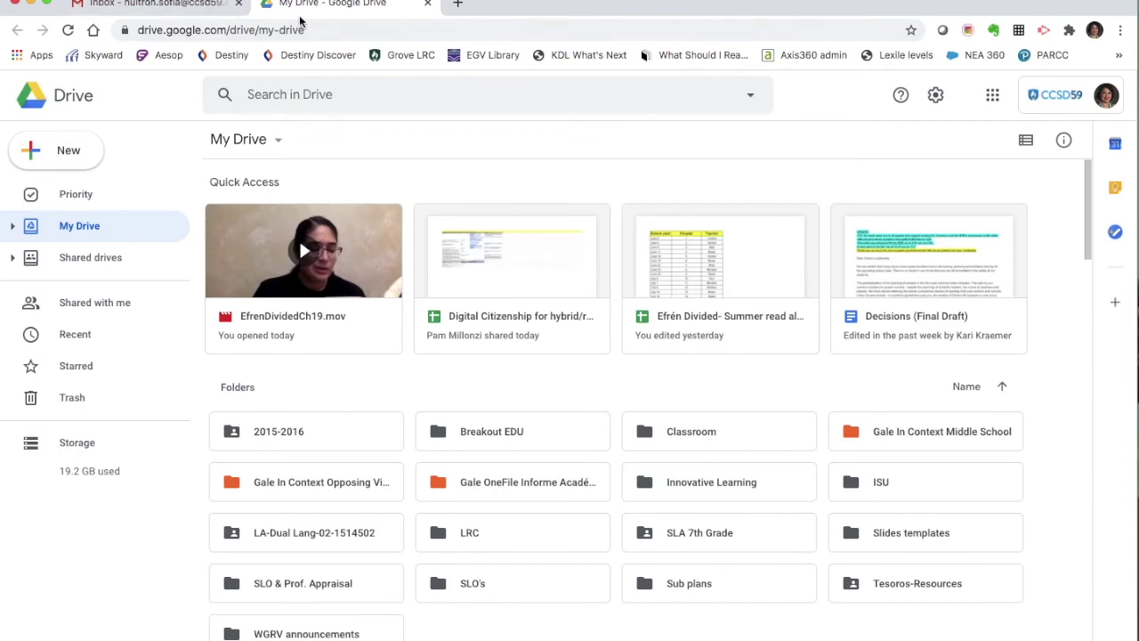
# - Switch back from the Drive and Classroom tabs to the Gmail inbox tab
pyautogui.click(201, 8)
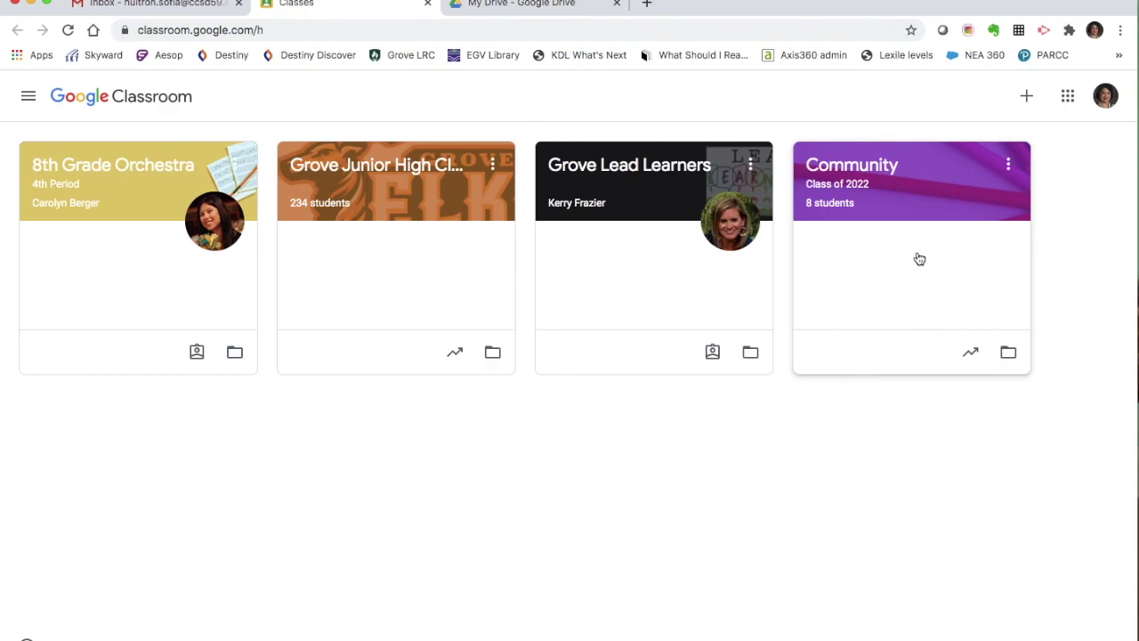
pyautogui.click(169, 4)
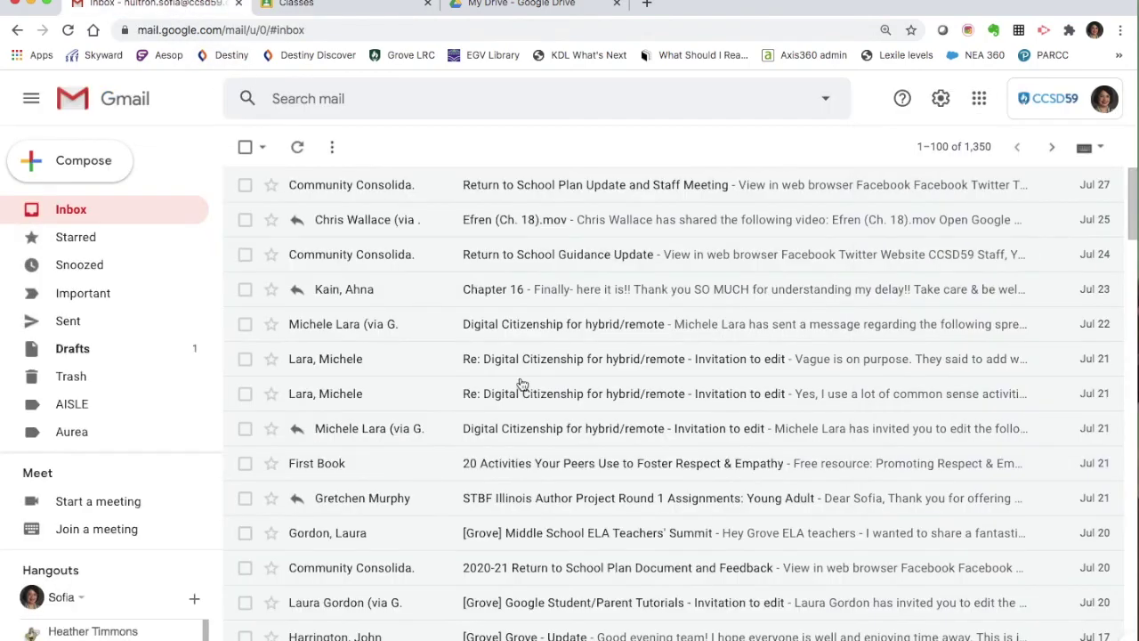